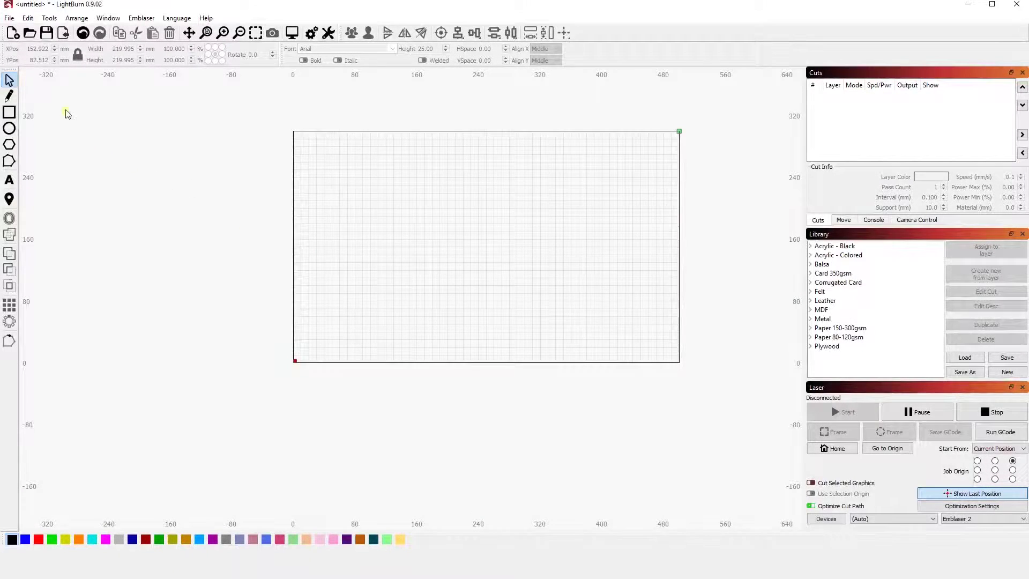
Import the Test 1.ai cat-in-circle drawing from the Desktop through File > Import
click(9, 19)
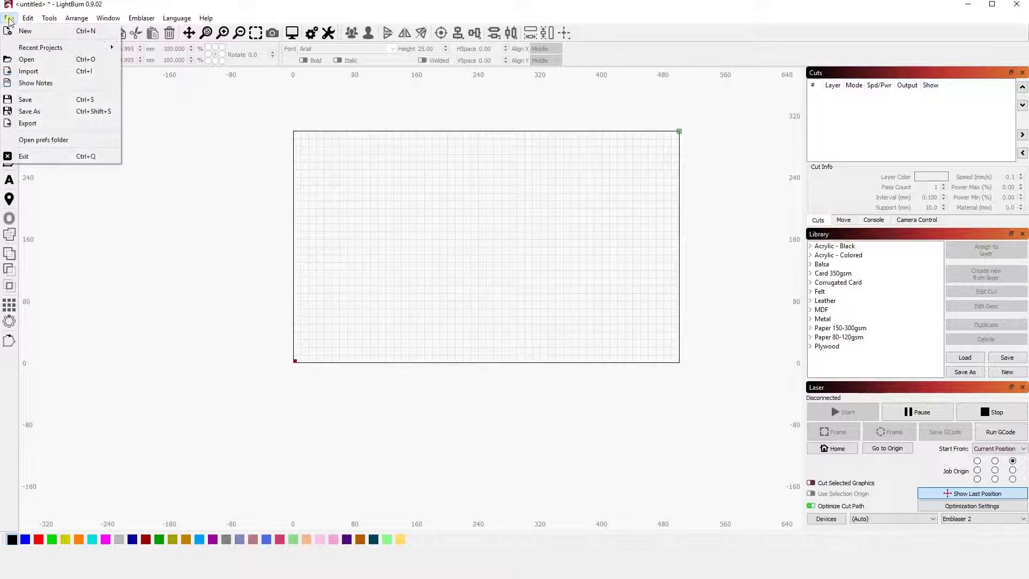
click(32, 74)
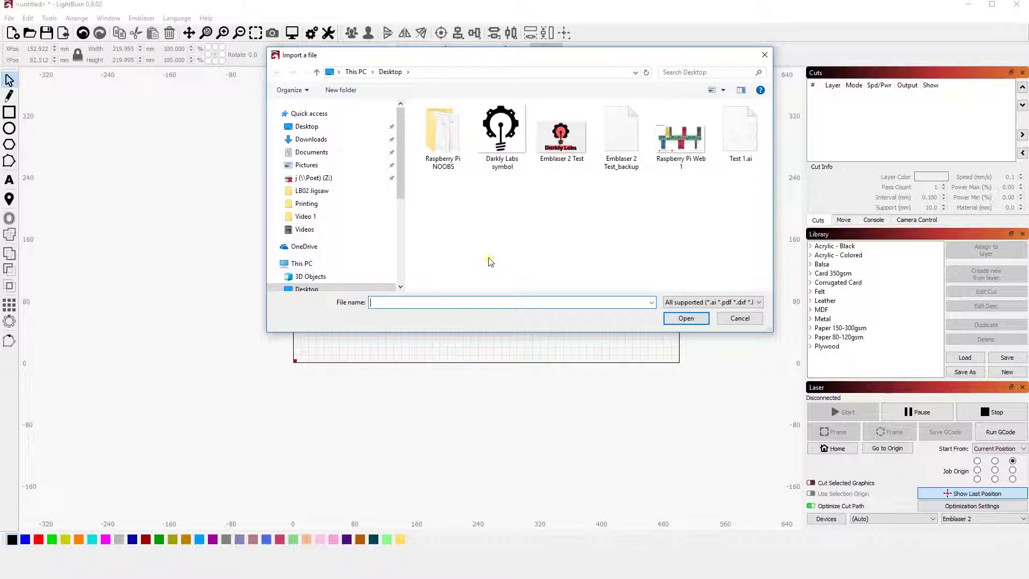
click(741, 140)
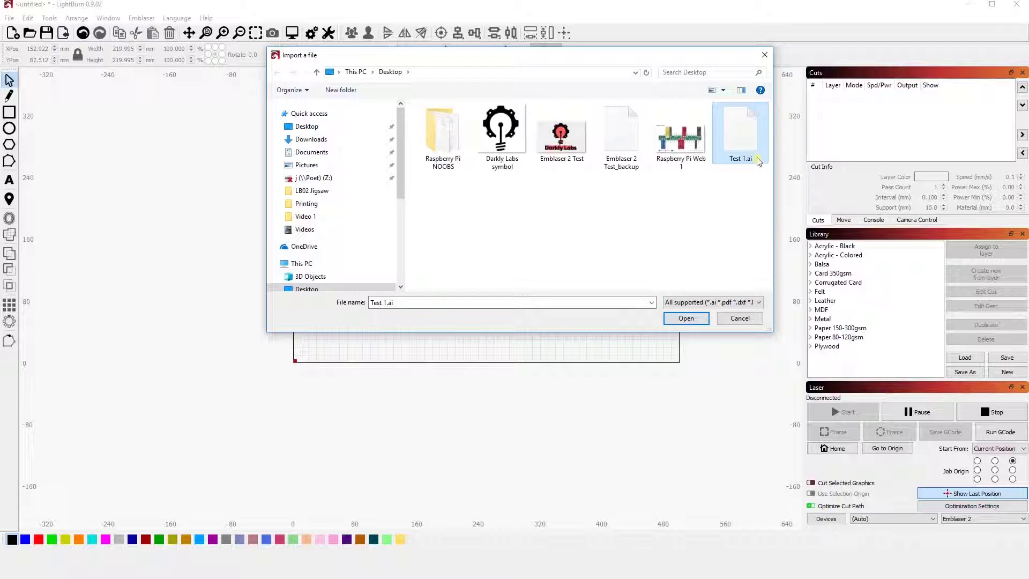
click(686, 318)
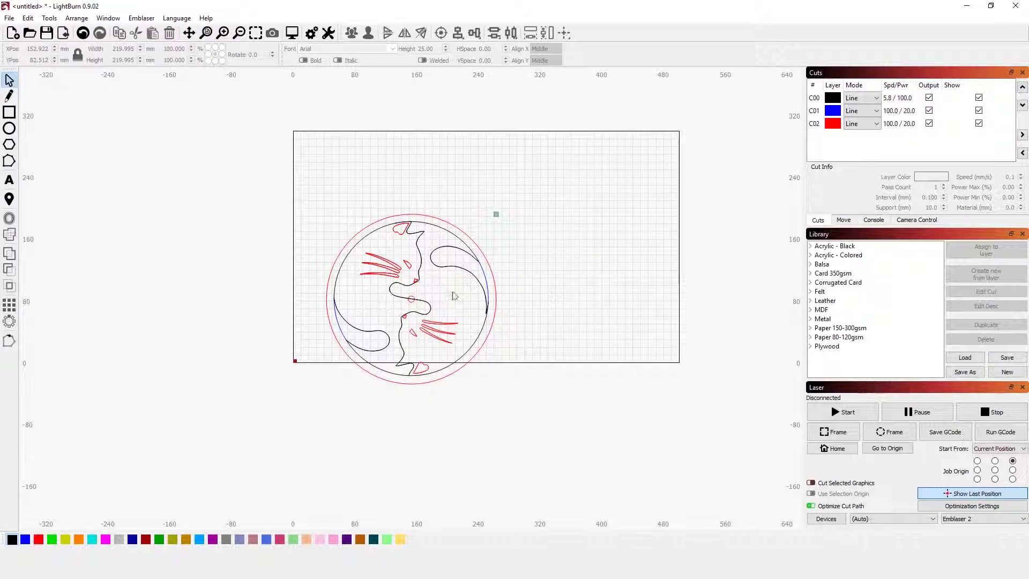
Drag the cat design to the right, then nudge it left and down with the arrow keys
click(413, 303)
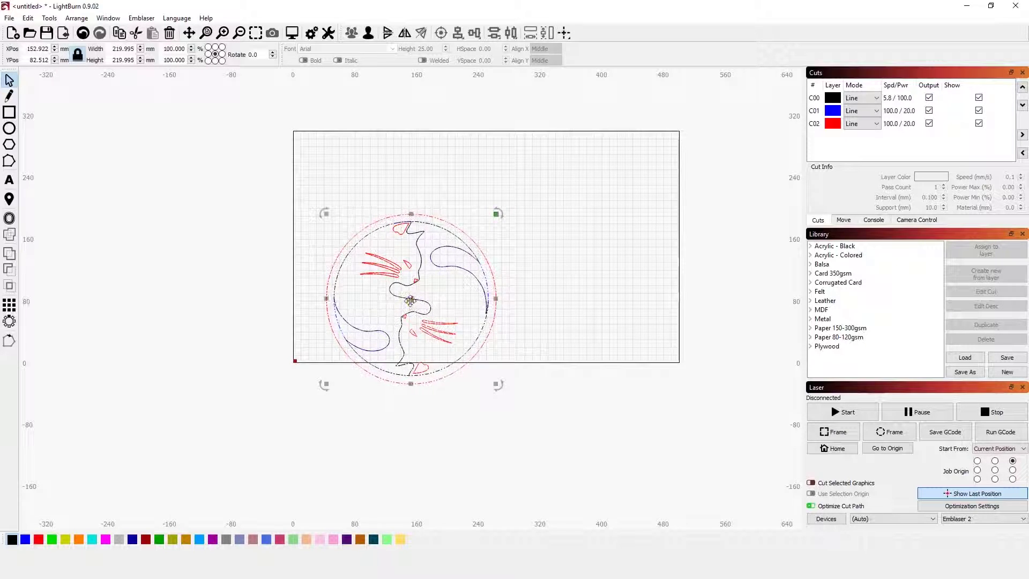
drag(423, 295, 509, 255)
click(508, 255)
click(398, 258)
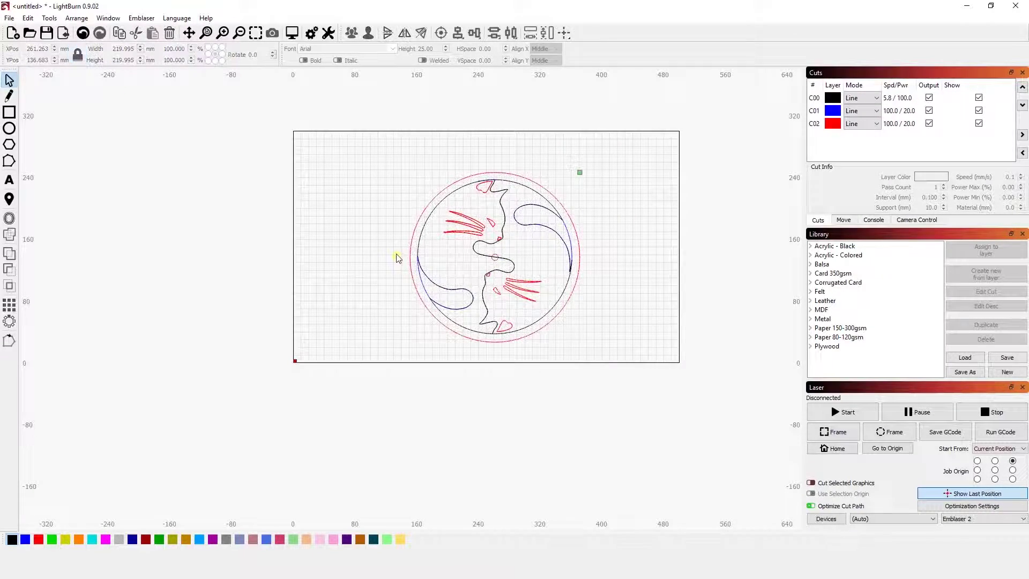
click(493, 255)
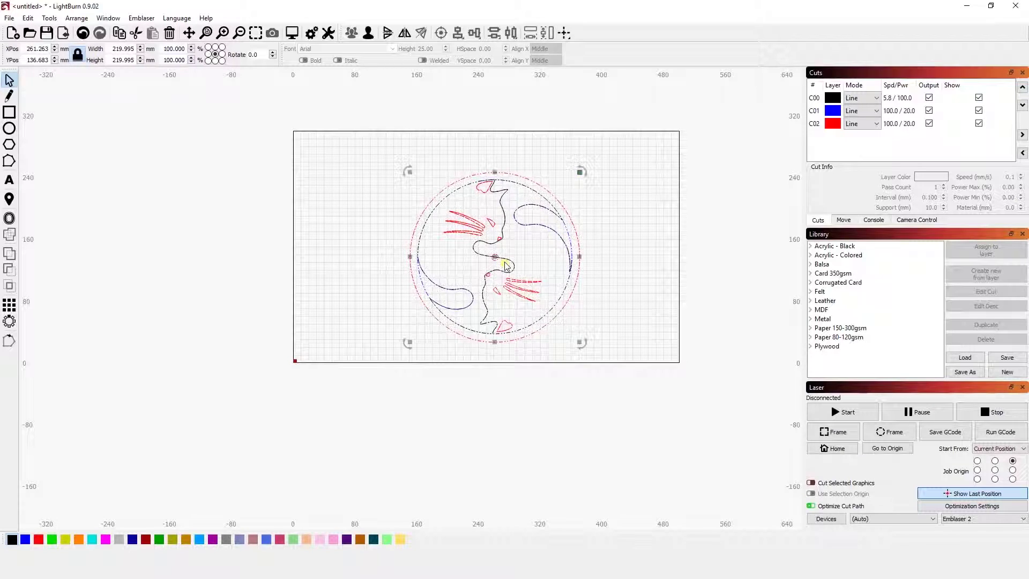
key(Left)
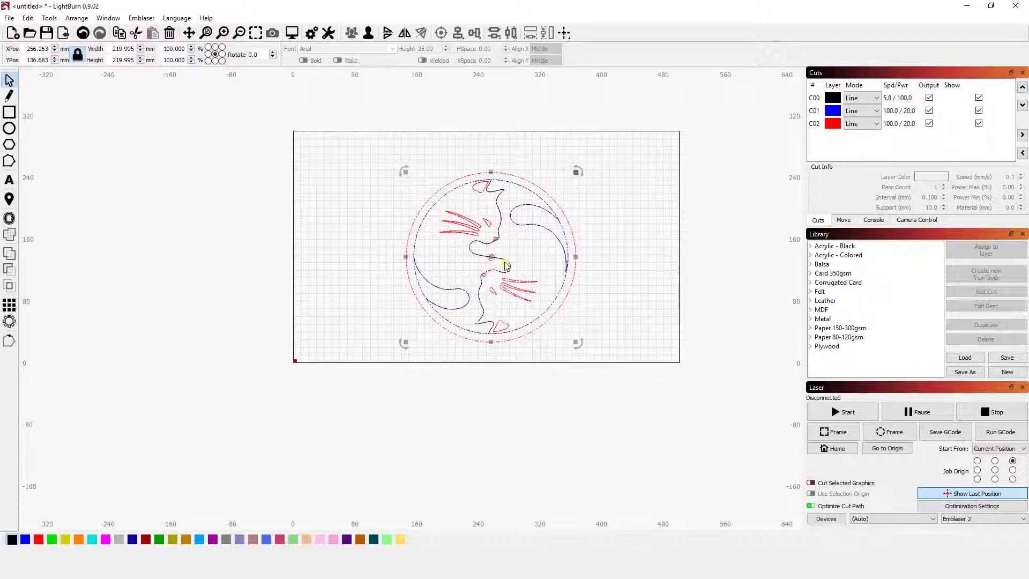
key(Down)
key(Left)
key(Left)
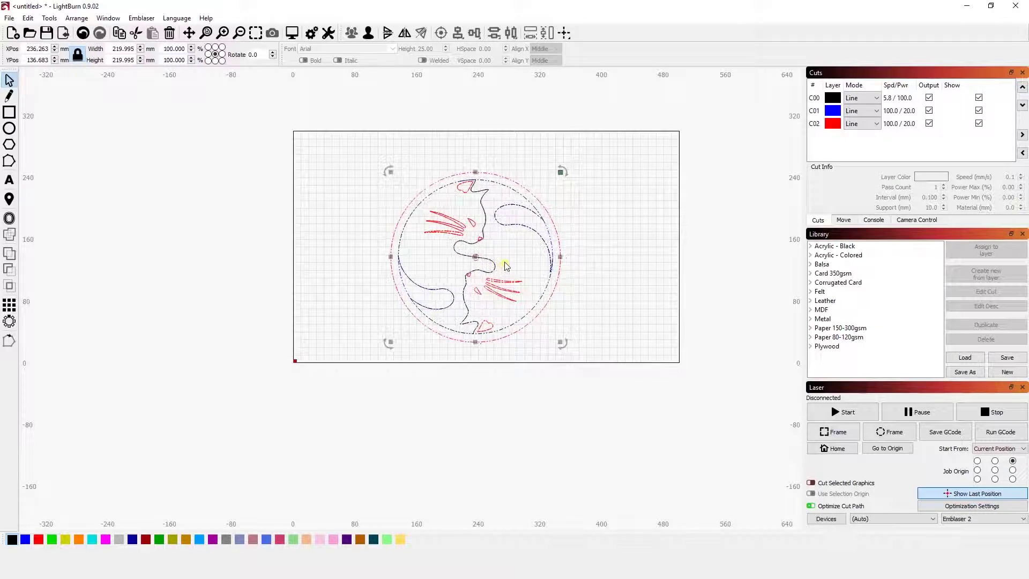
key(Left)
key(Left)
Set the cat design's X position to 300 mm
click(594, 241)
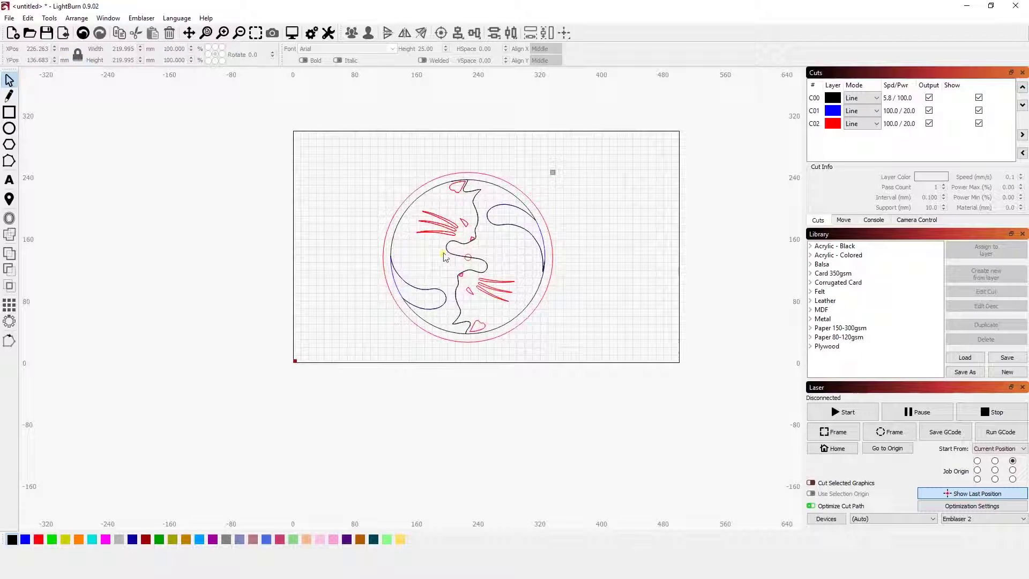
key(ctrl+a)
drag(25, 47, 57, 51)
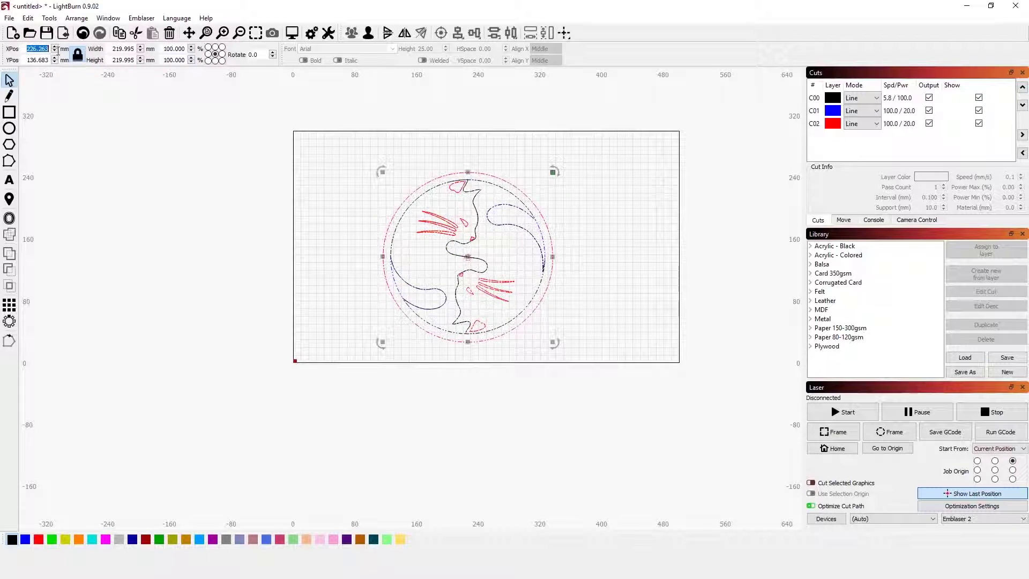
text(300)
key(Return)
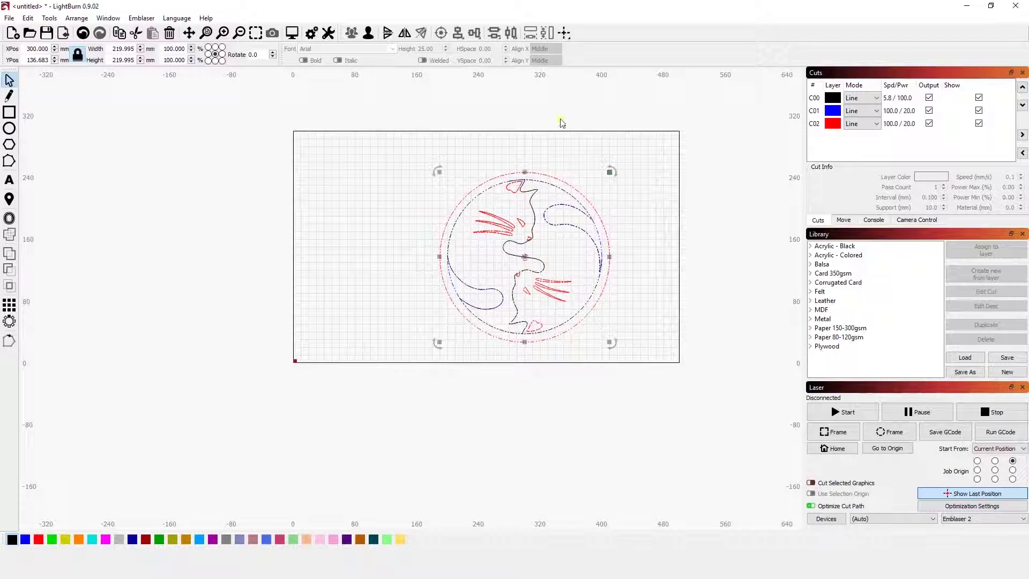
Apply the upper-left Move-to placement, leaving the design at X 300, Y 146.8 mm
click(567, 34)
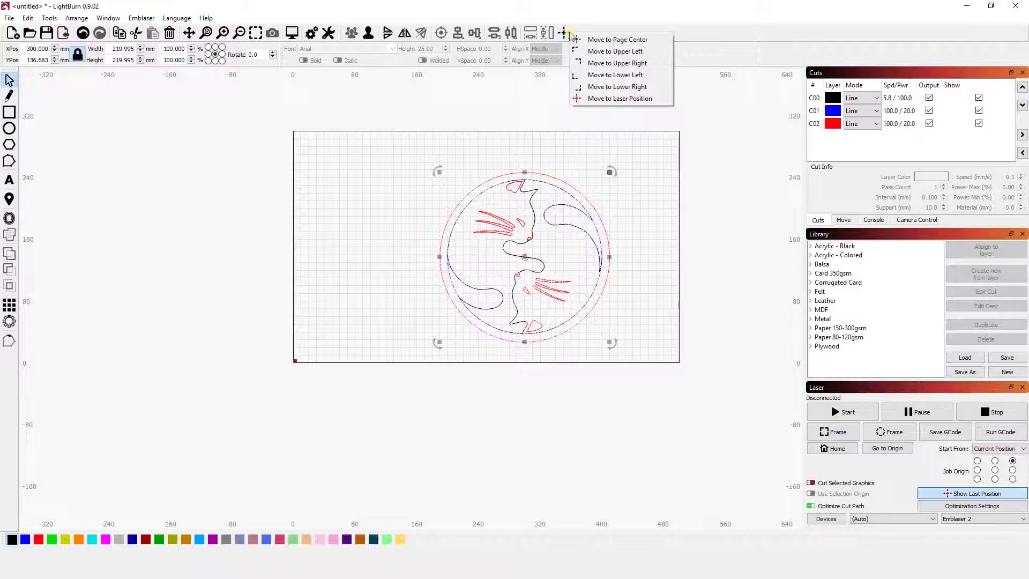
click(622, 51)
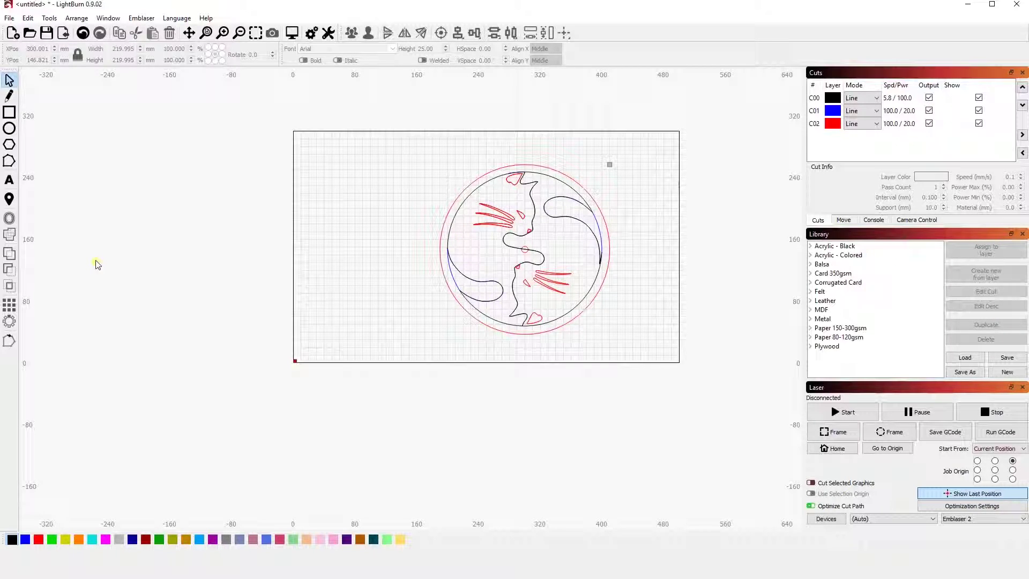
Rotate the cat design with its corner handles and confirm the angle in the Rotate field
click(527, 254)
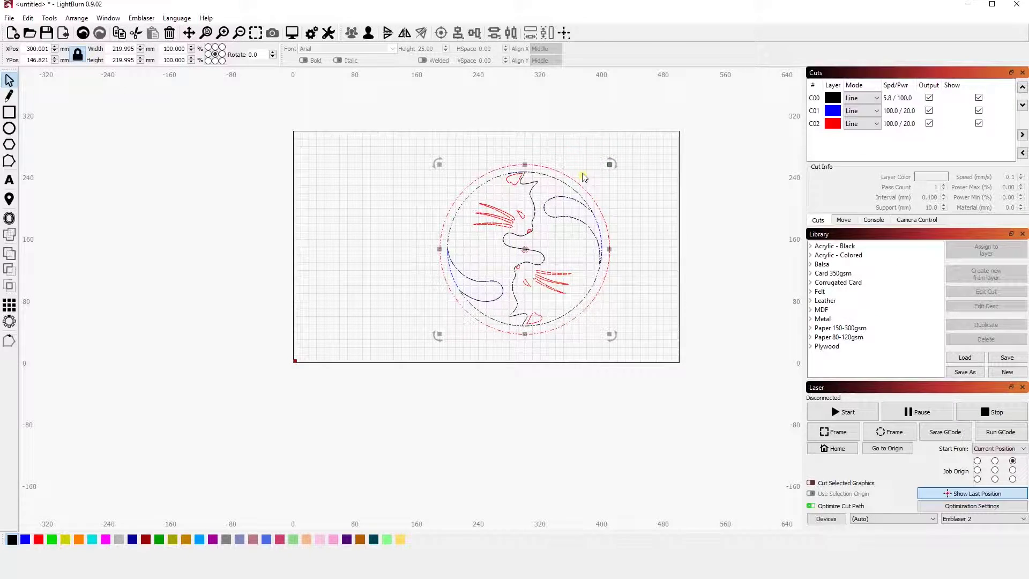
mouse_move(613, 165)
mouse_down()
mouse_move(582, 159)
mouse_move(594, 161)
mouse_up()
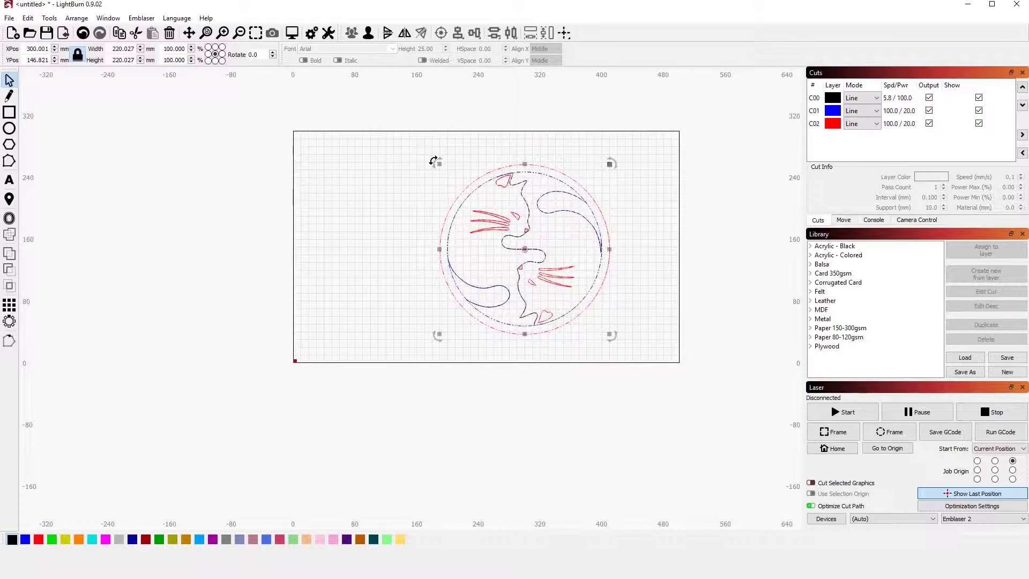
drag(435, 162, 446, 338)
drag(610, 335, 555, 313)
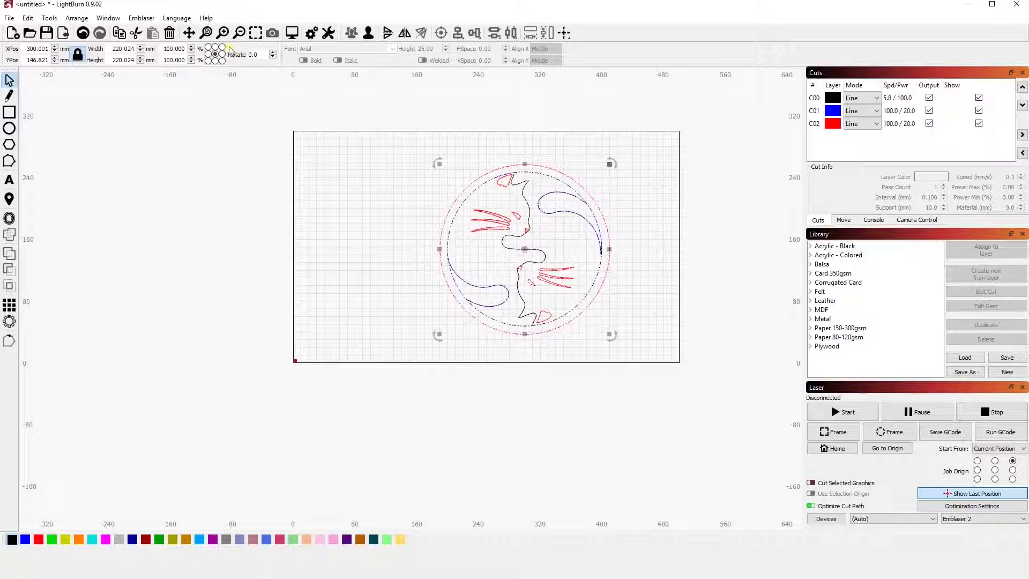
click(258, 55)
key(BackSpace)
key(BackSpace)
key(BackSpace)
key(Return)
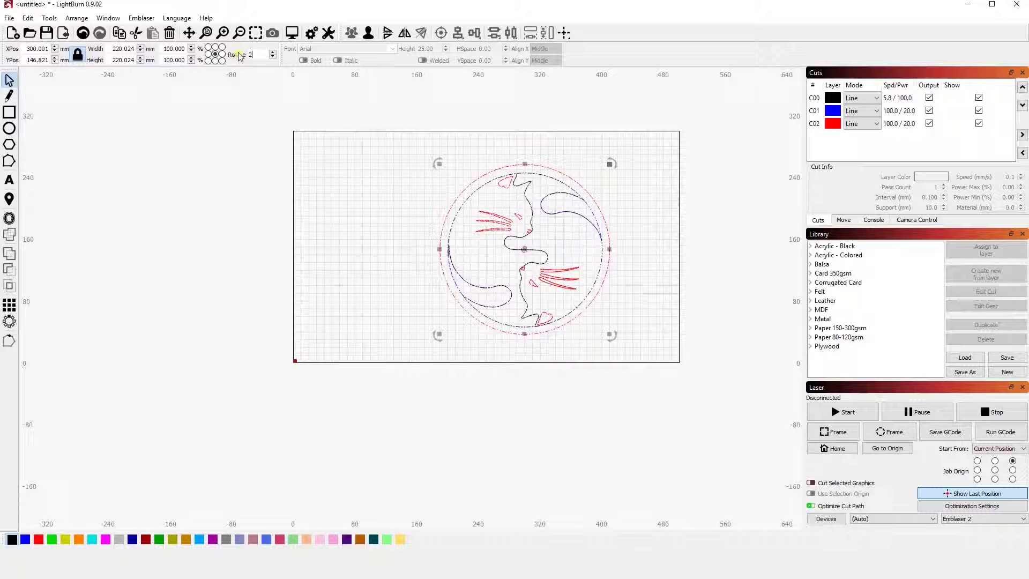
click(368, 217)
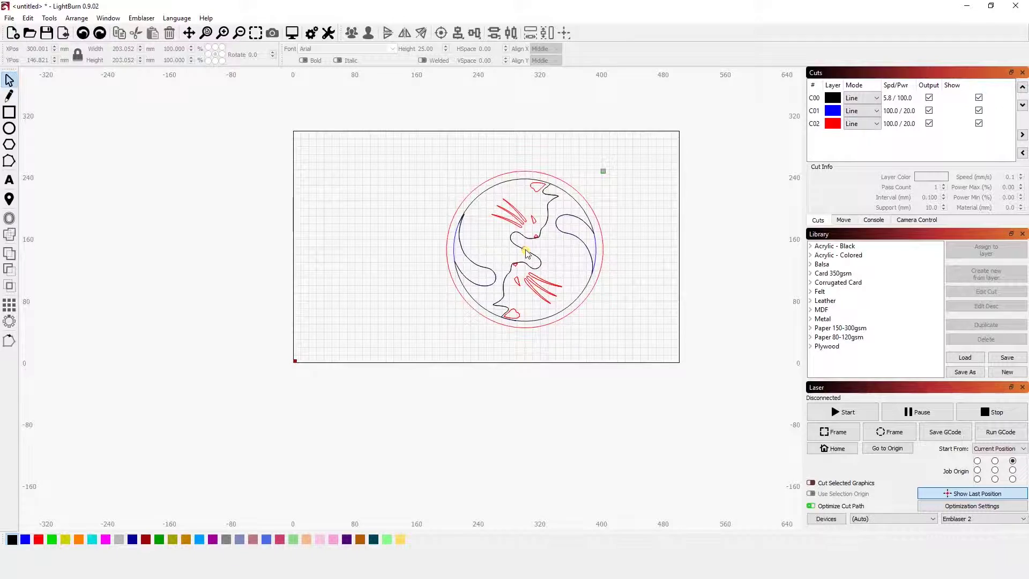
click(564, 199)
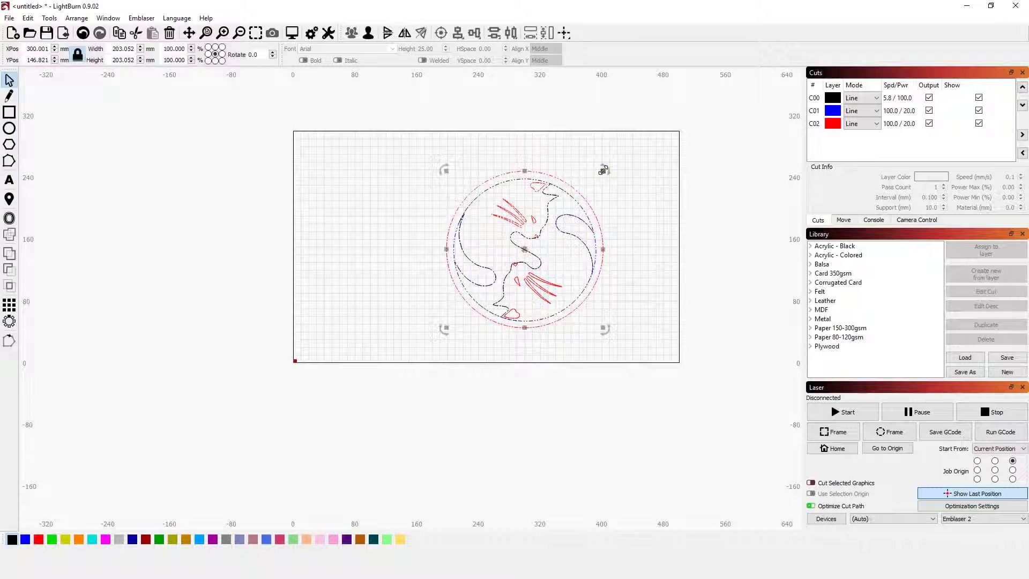
drag(604, 170, 602, 201)
click(402, 214)
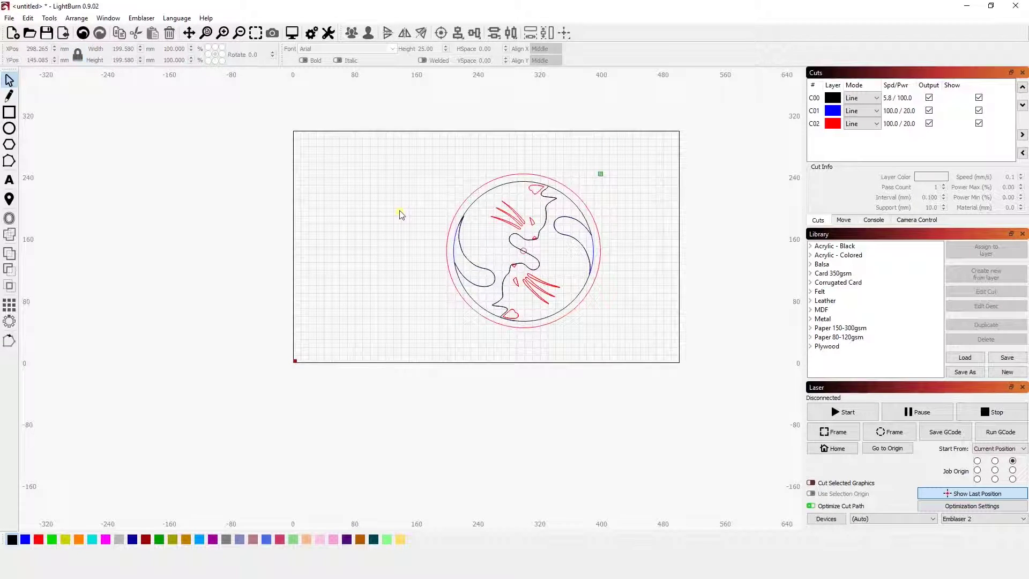
key(ctrl+a)
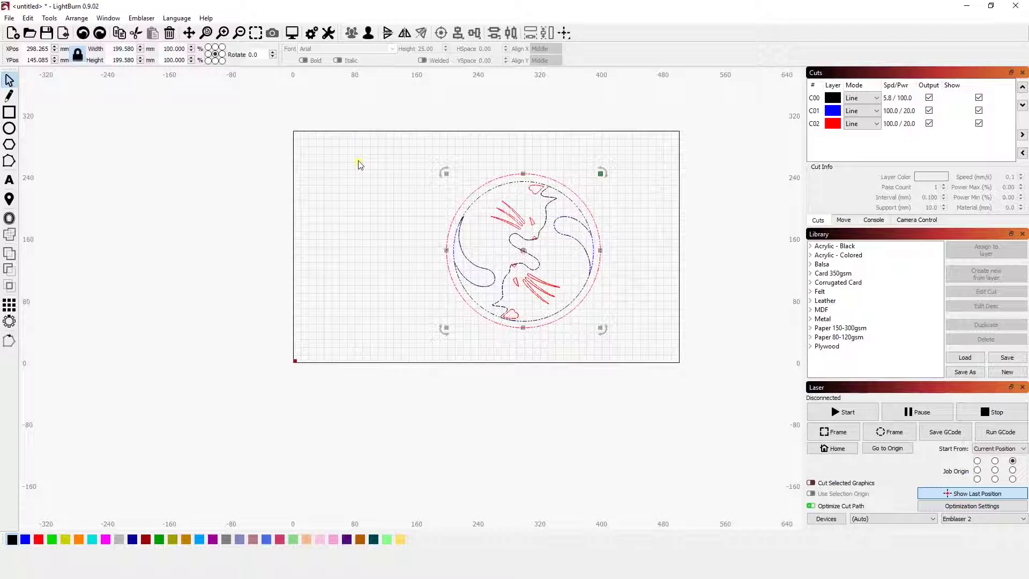
click(127, 49)
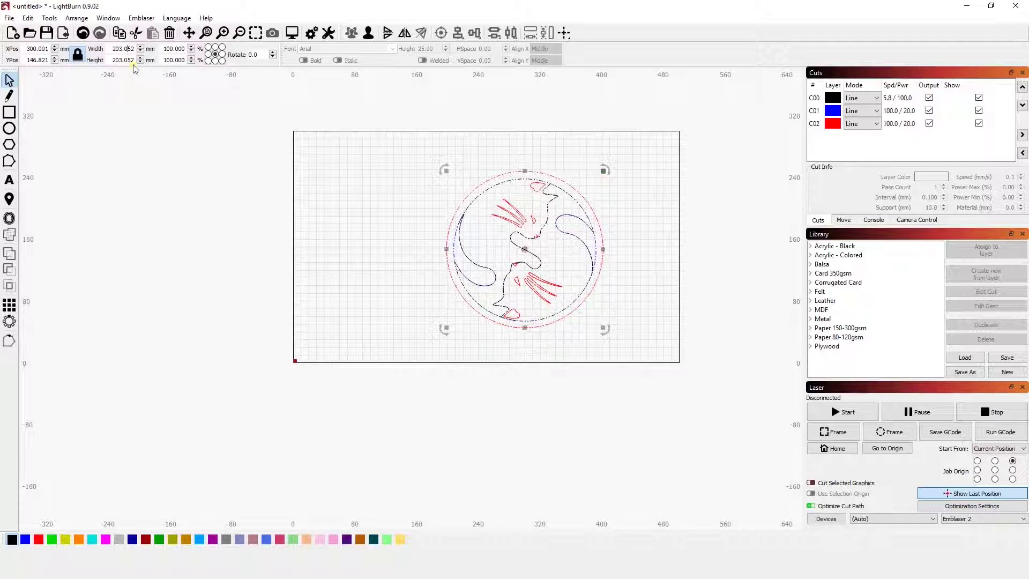
drag(114, 62, 152, 69)
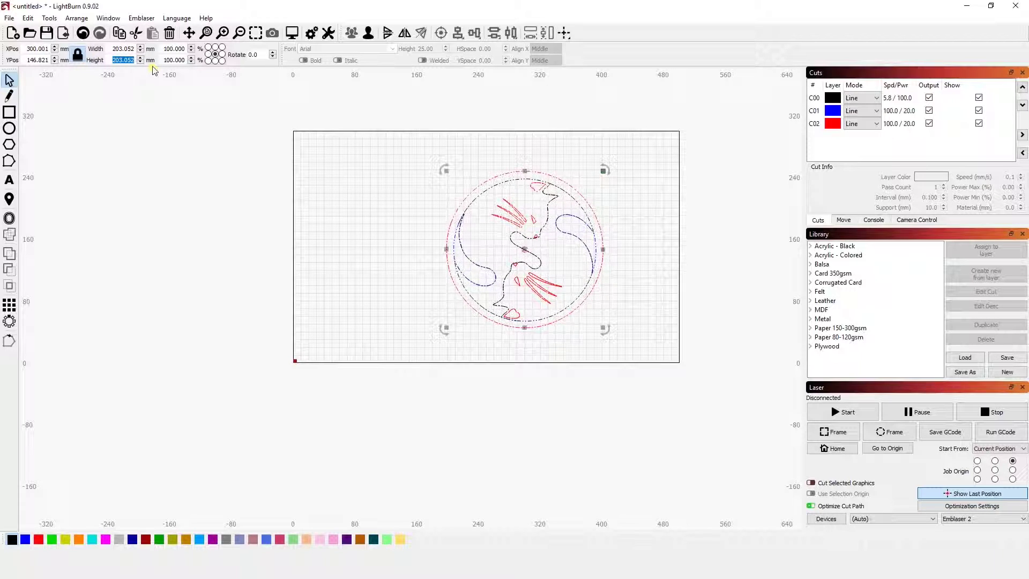
text(2)
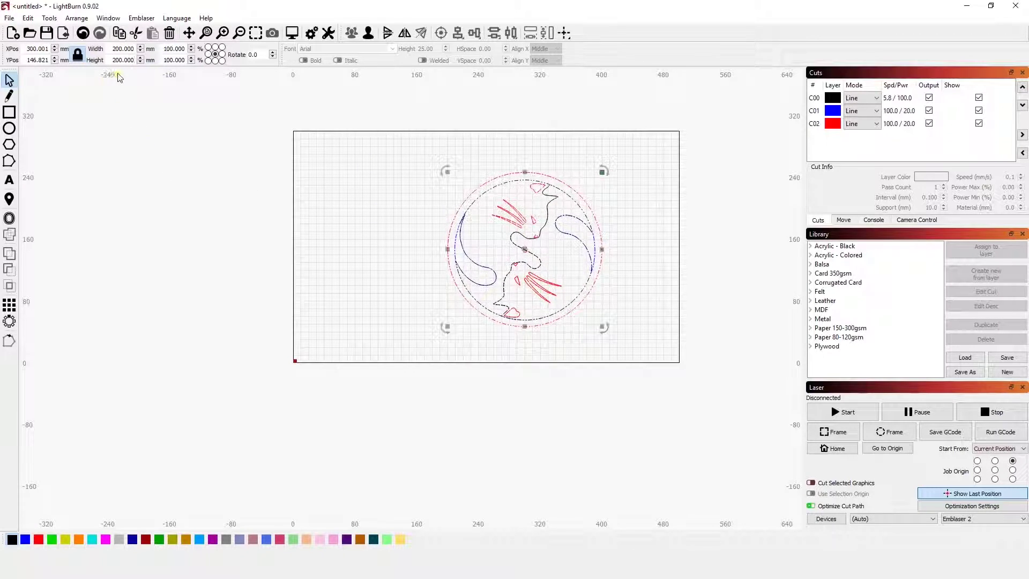
key(Return)
text(15)
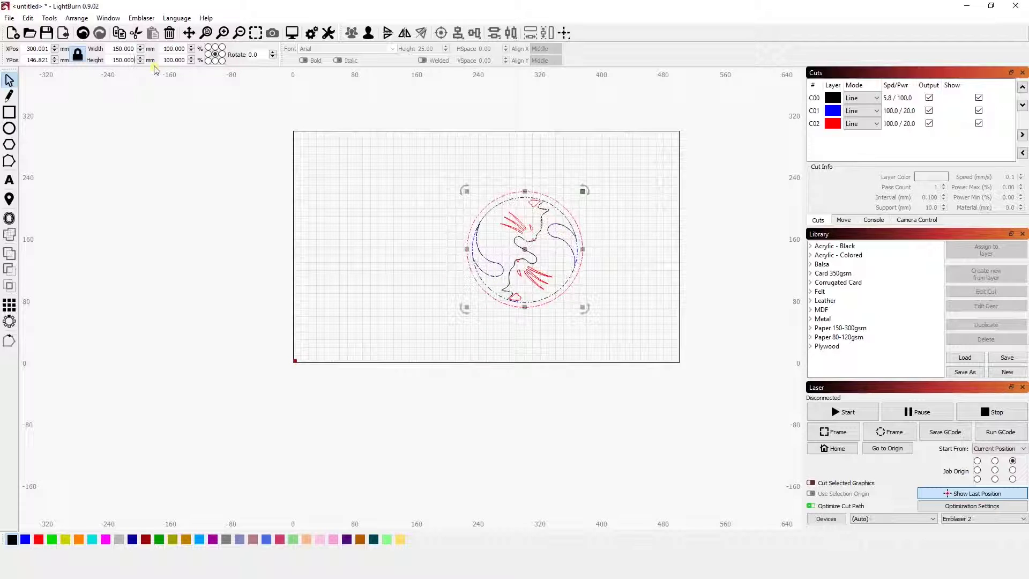
key(ctrl+z)
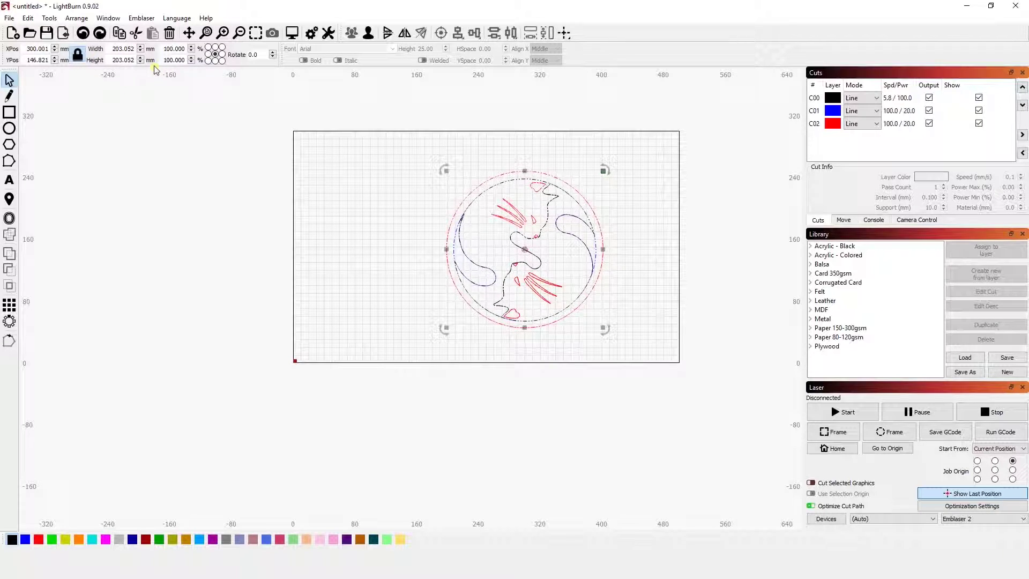
key(Return)
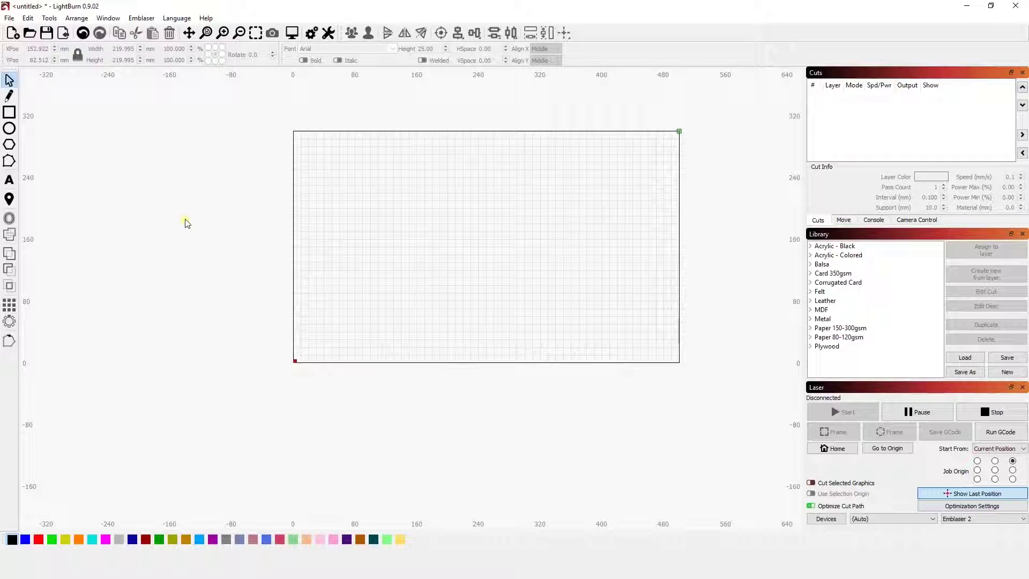
Import Test 1.ai three times so three copies of the cat design stack together
click(9, 18)
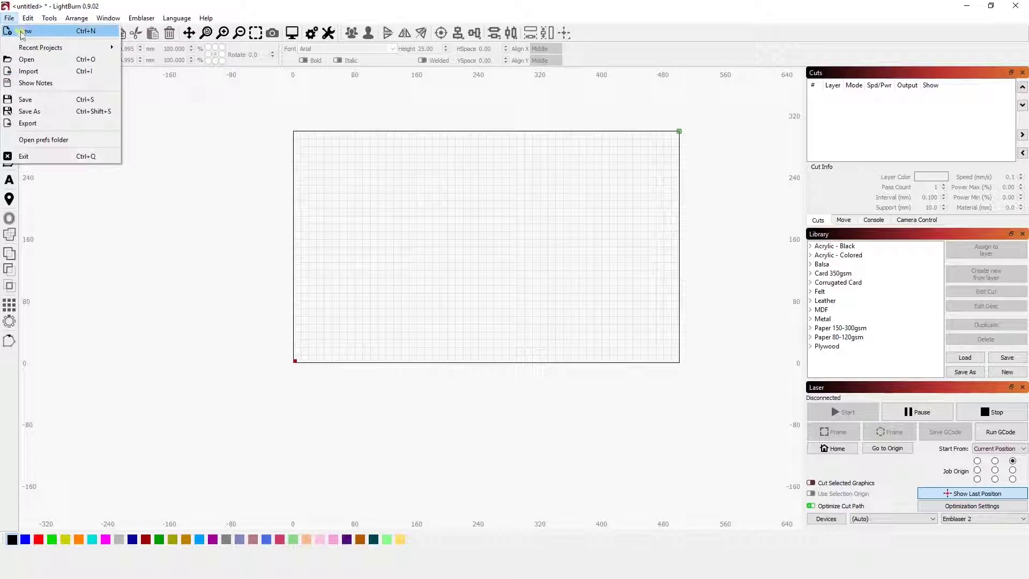
click(48, 72)
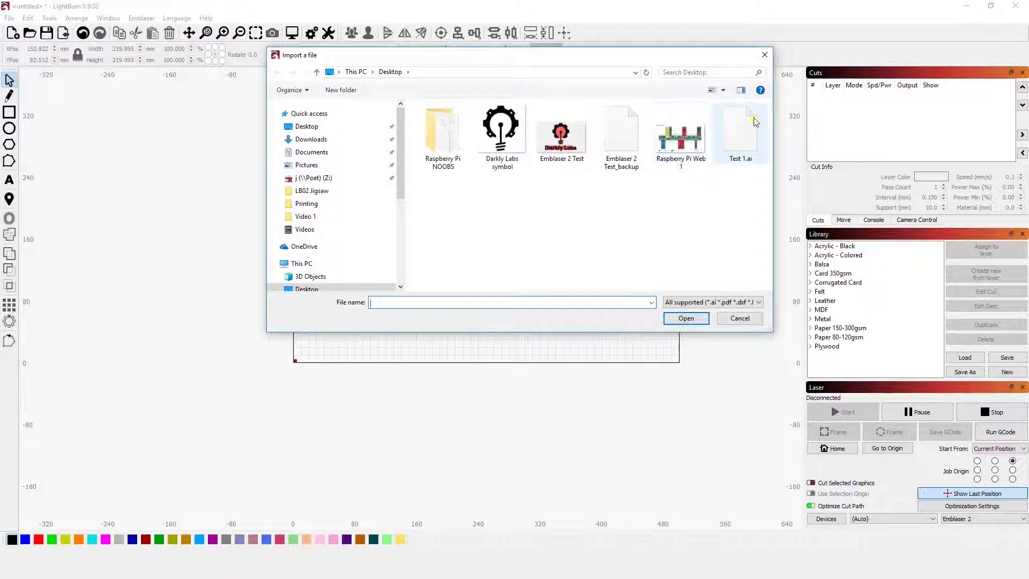
click(736, 141)
click(686, 318)
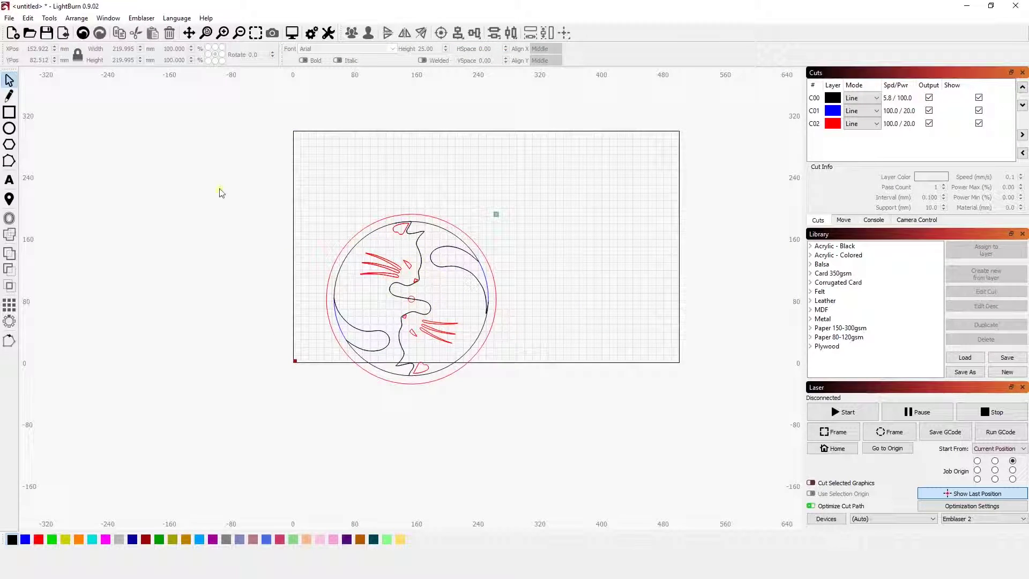
click(11, 18)
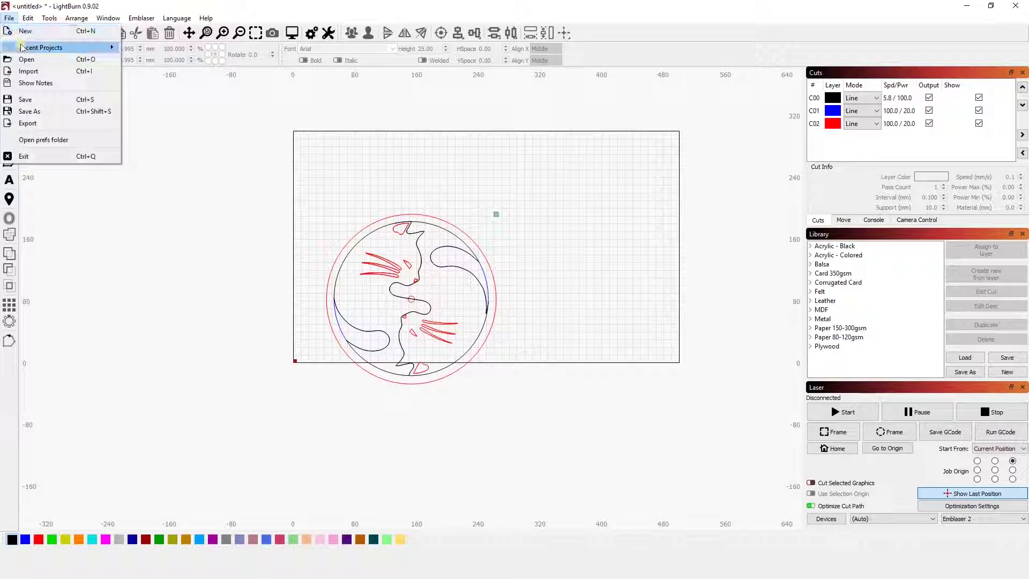
double_click(738, 139)
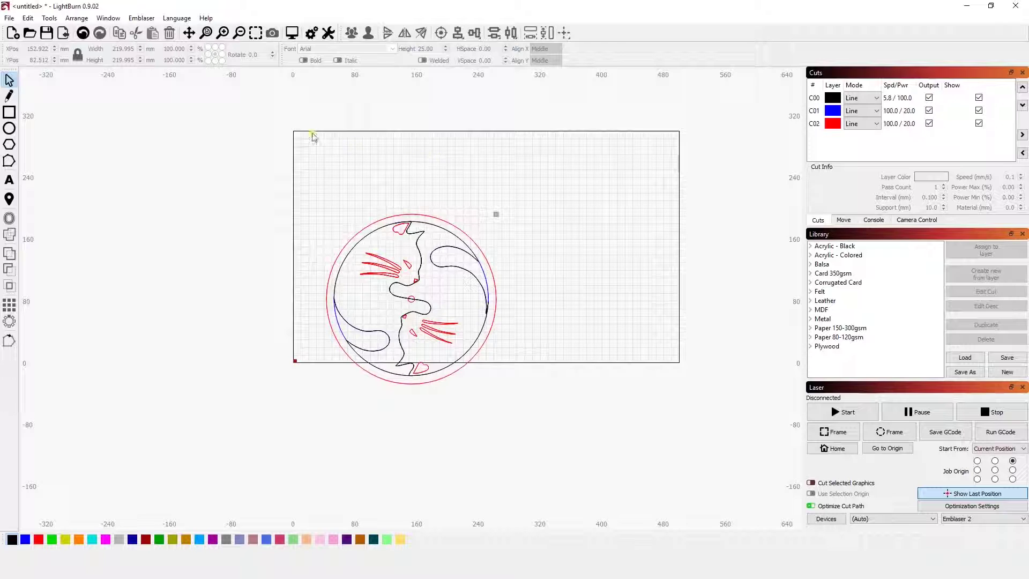
click(9, 17)
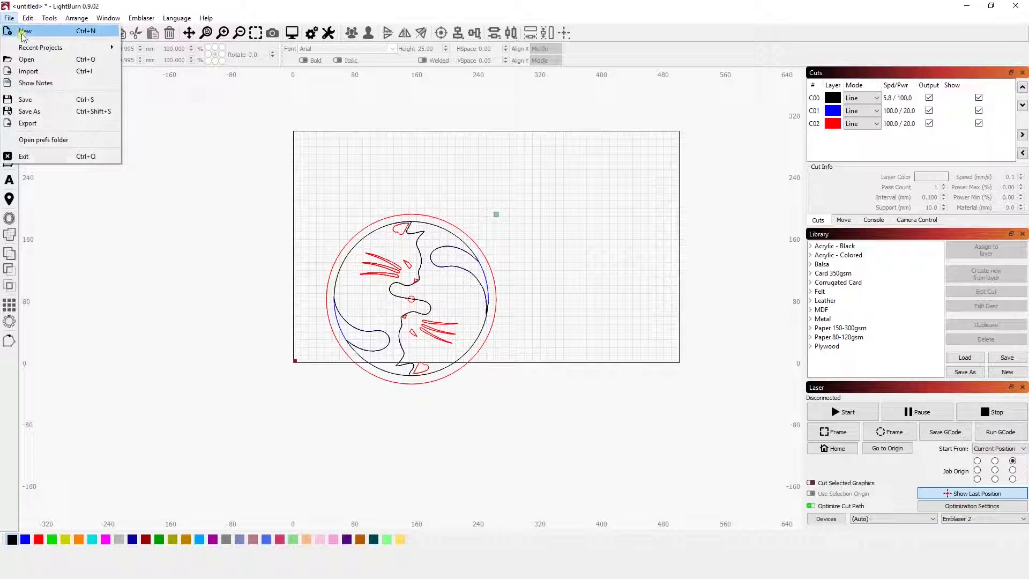
click(39, 69)
double_click(733, 153)
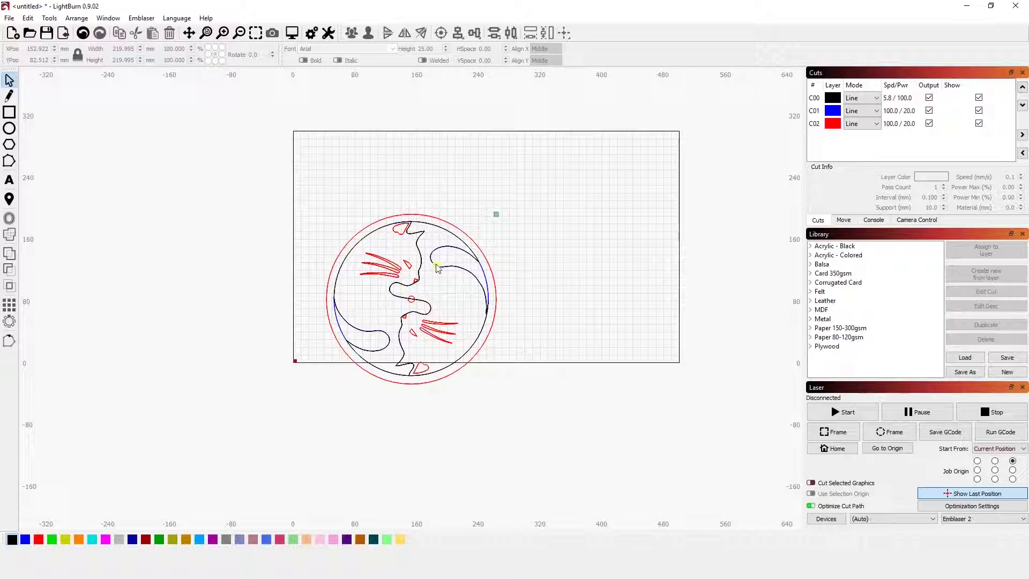
Move one cat copy to the page's upper left and another to the upper right
click(412, 298)
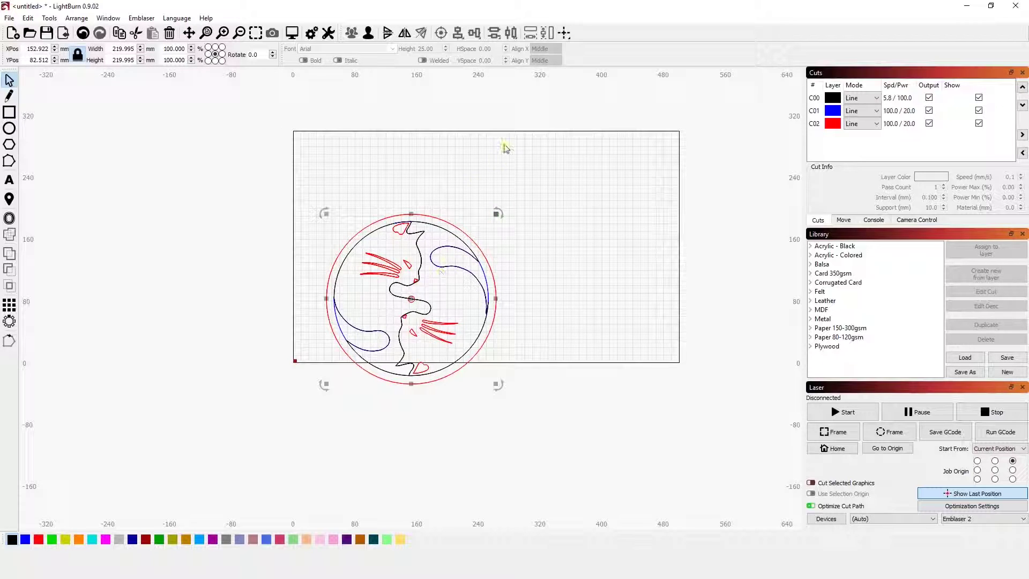
click(566, 34)
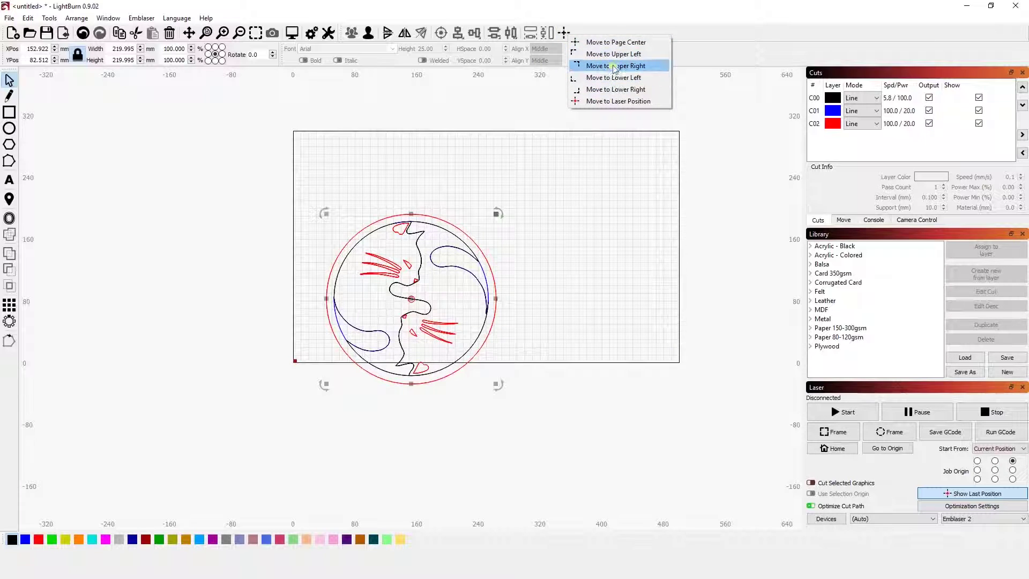
click(633, 54)
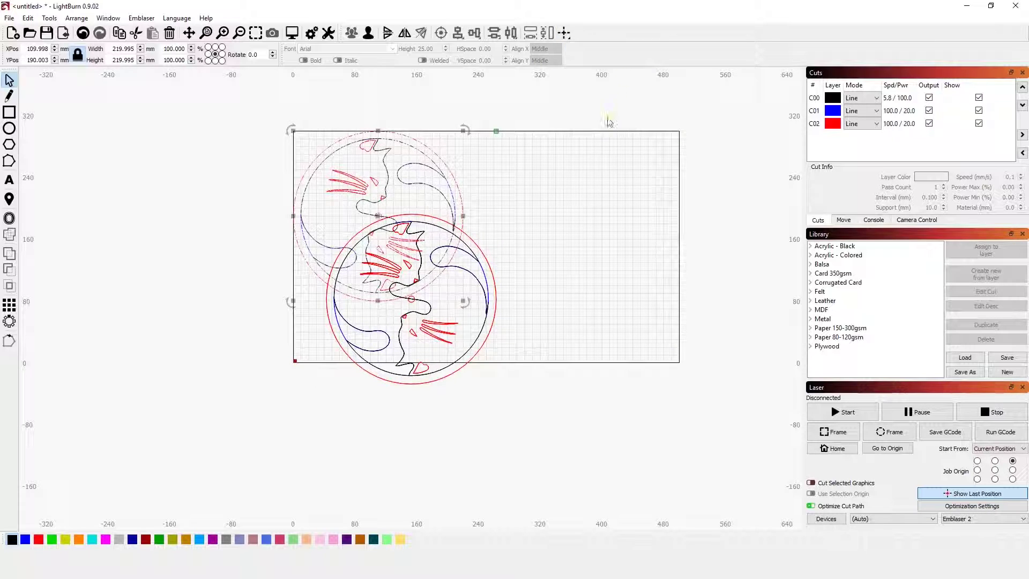
click(544, 289)
click(417, 304)
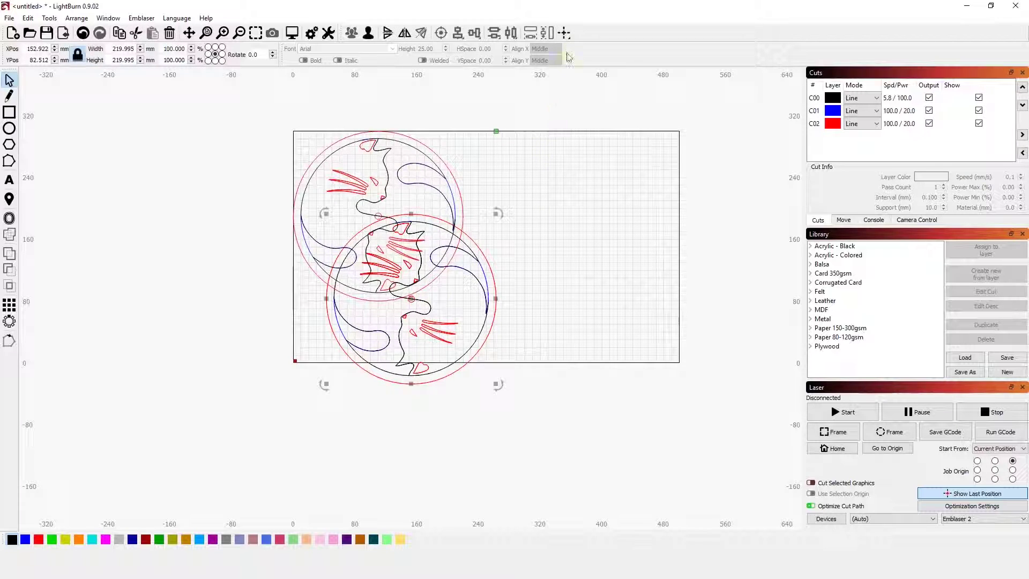
click(564, 33)
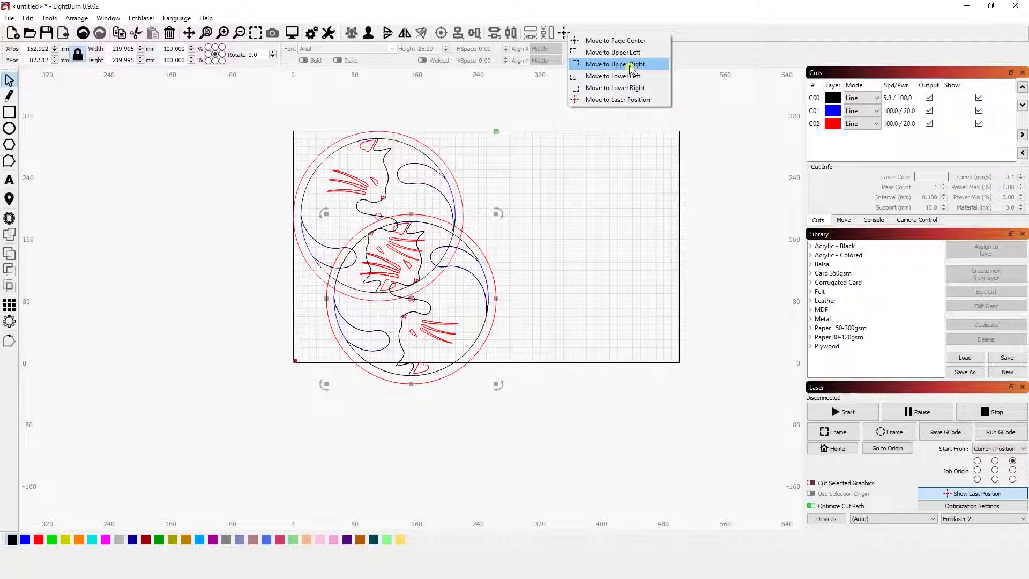
click(621, 64)
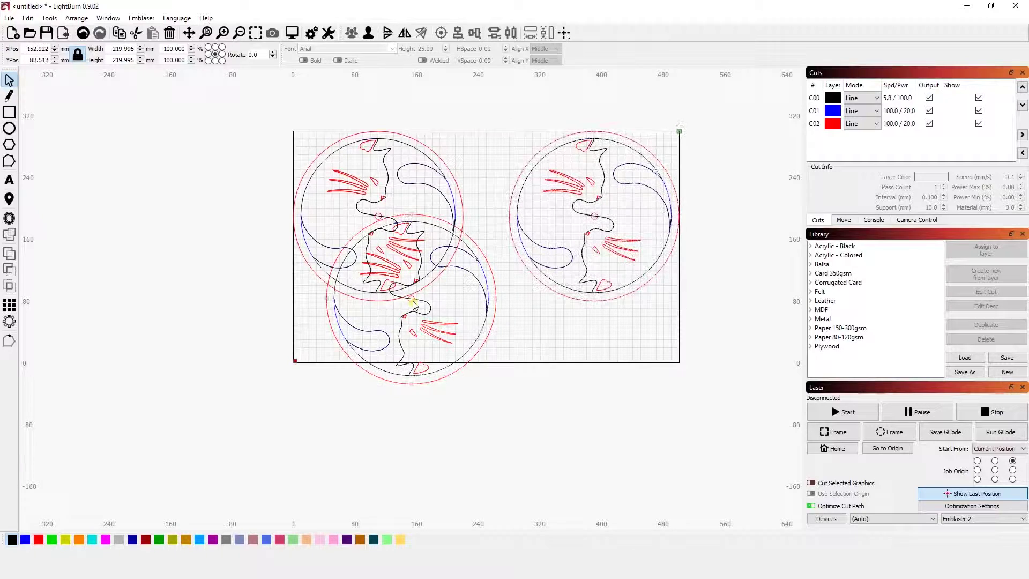
Drag the remaining copy right so it sits centred below the top two
click(433, 302)
drag(433, 302, 509, 304)
click(417, 402)
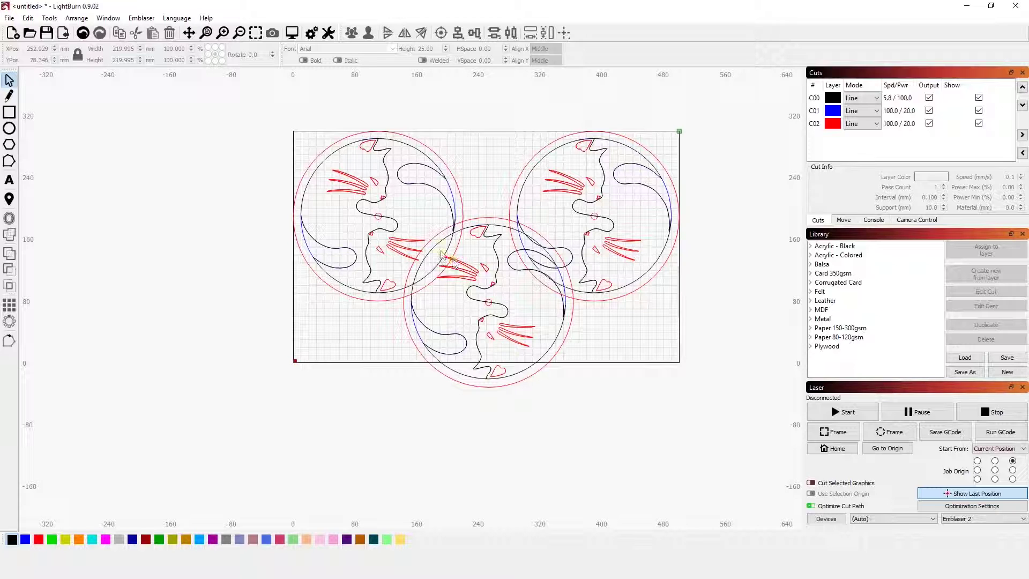
Box-select all three cat copies together as one 500 × 331.652 mm selection
click(381, 222)
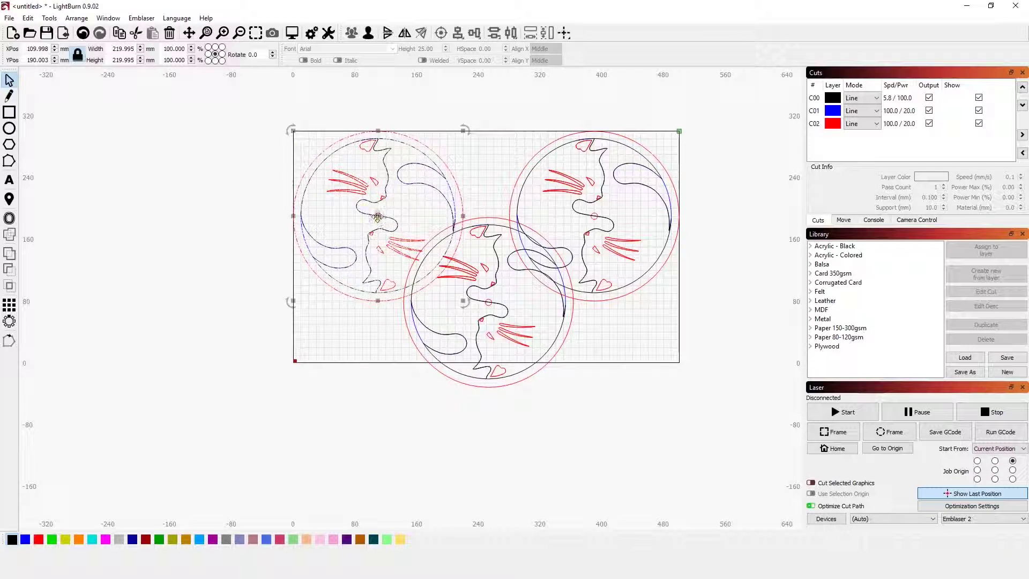
click(379, 219)
click(359, 333)
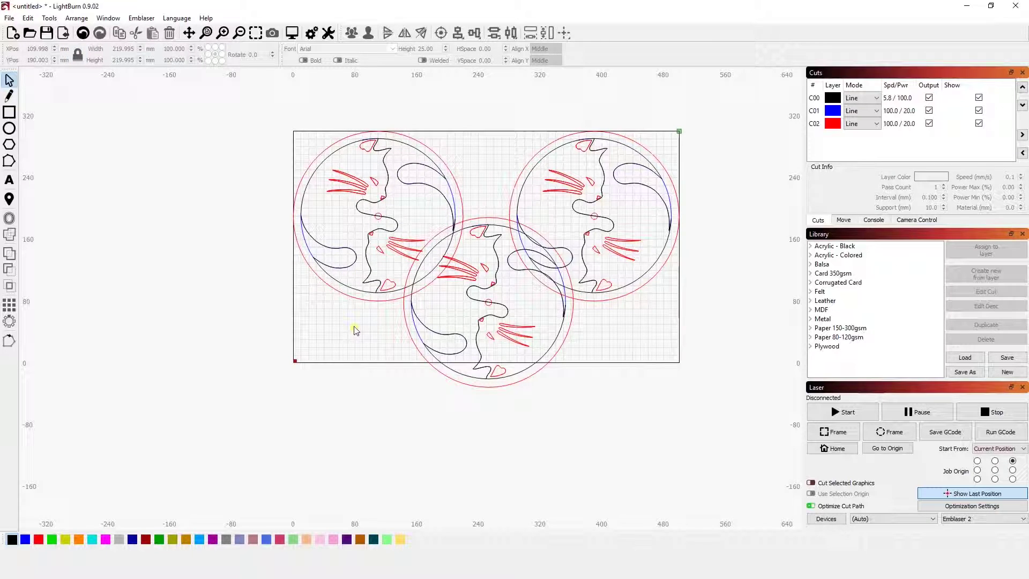
drag(216, 138, 705, 410)
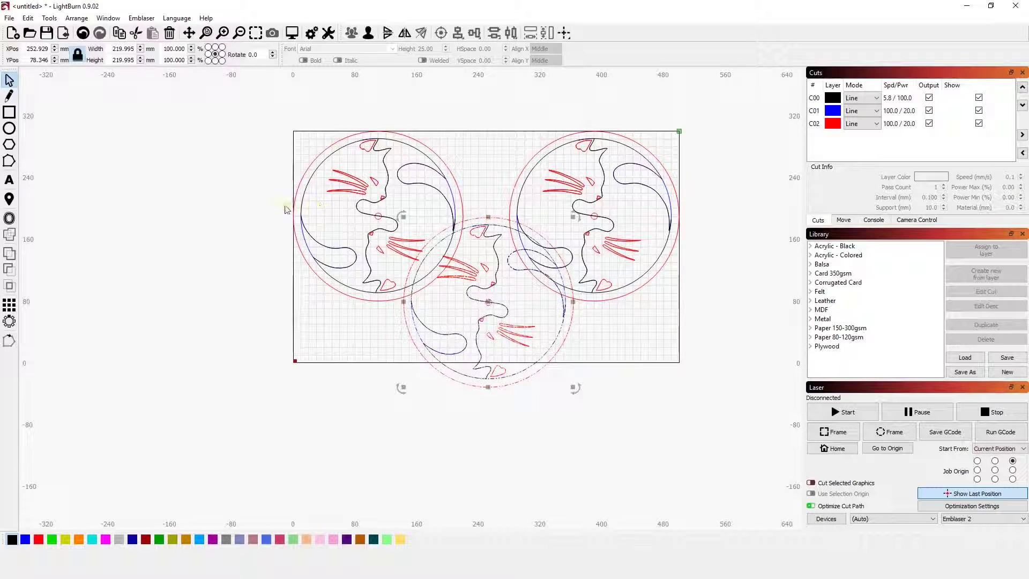
drag(231, 216, 606, 406)
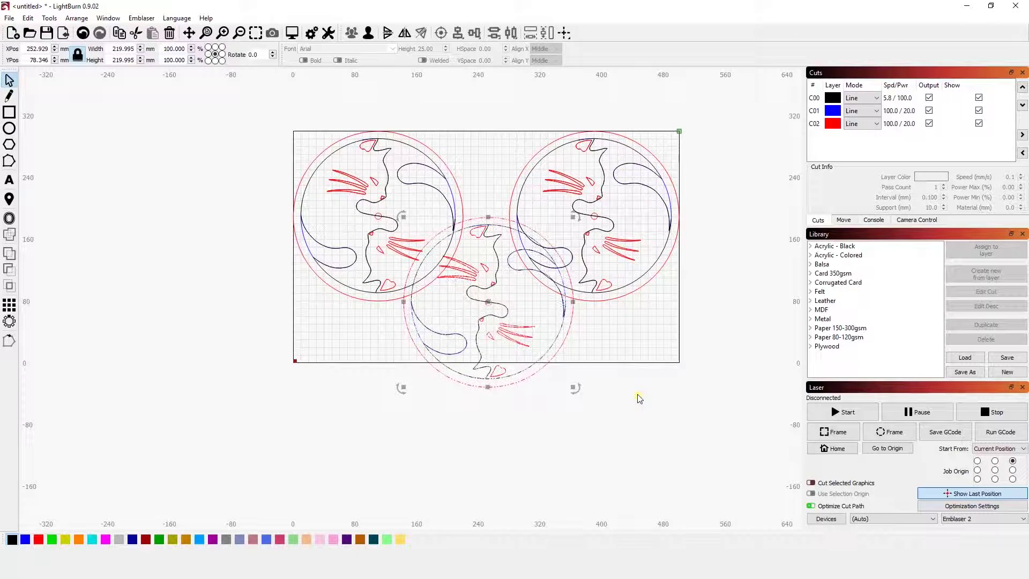
click(705, 324)
drag(740, 325, 374, 224)
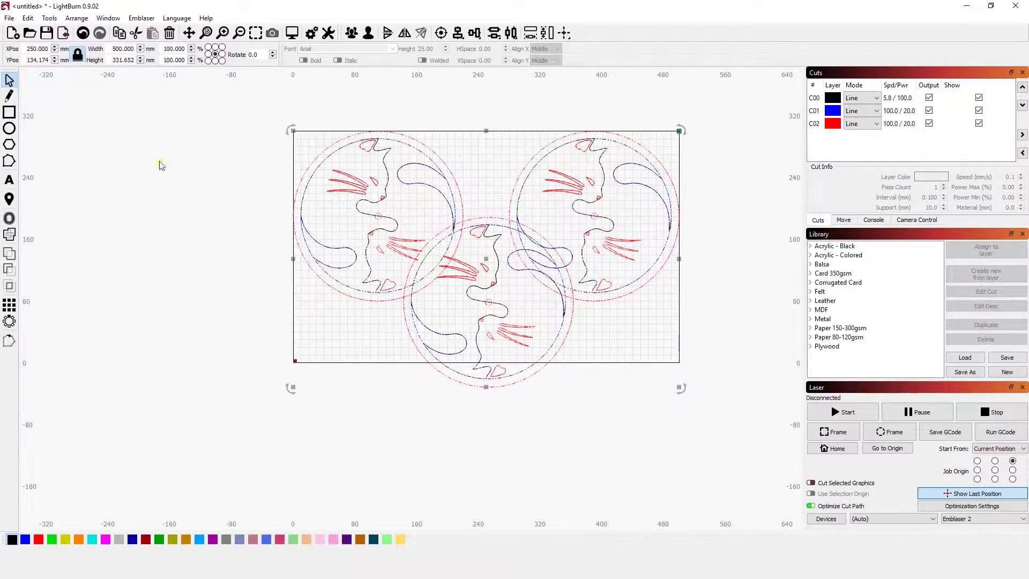
Scale all three selected cat designs to 80% width
double_click(169, 49)
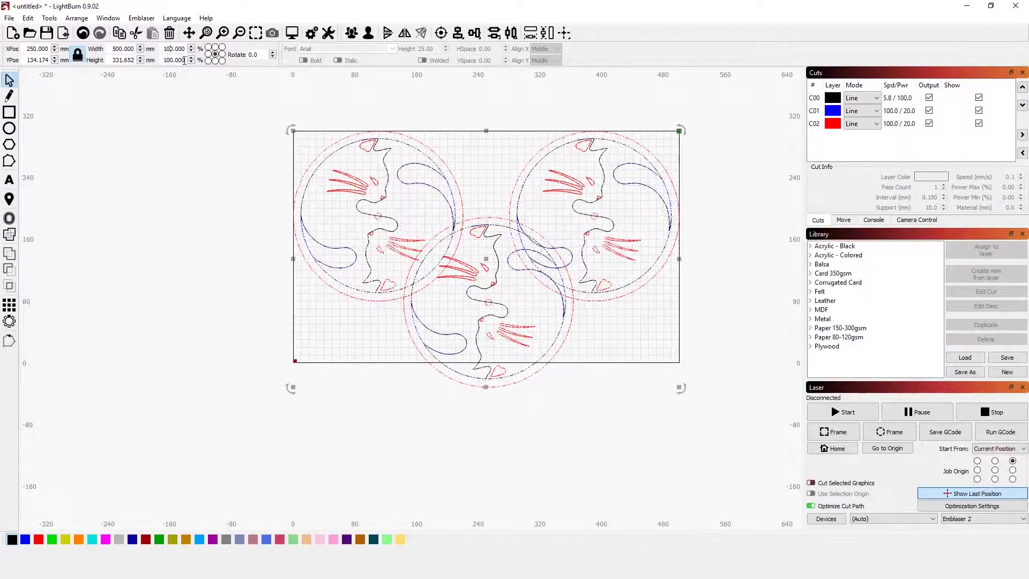
text(80)
key(Return)
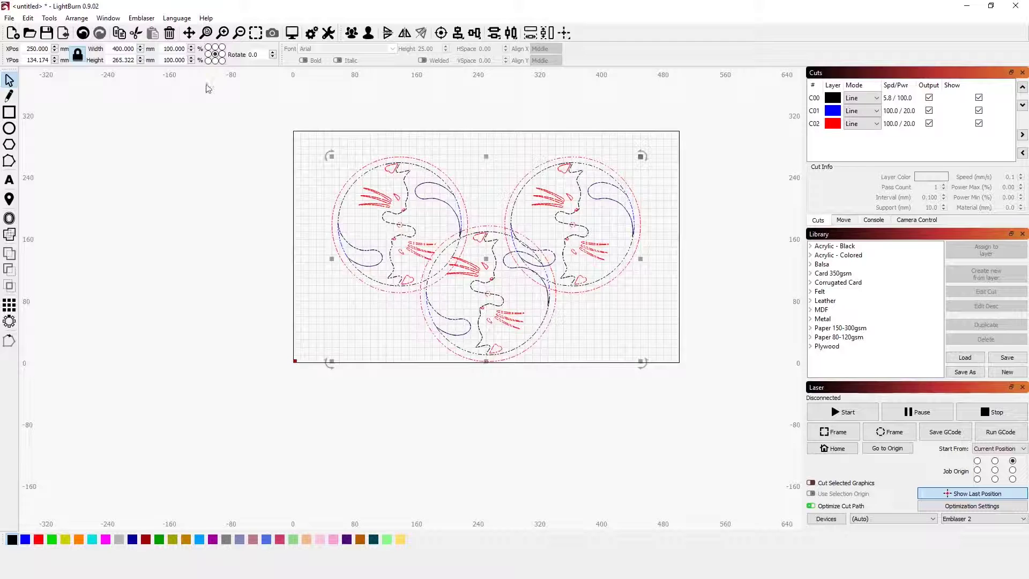
click(423, 220)
Move the left circle to the page's upper-left corner and the right circle to upper-right
click(401, 227)
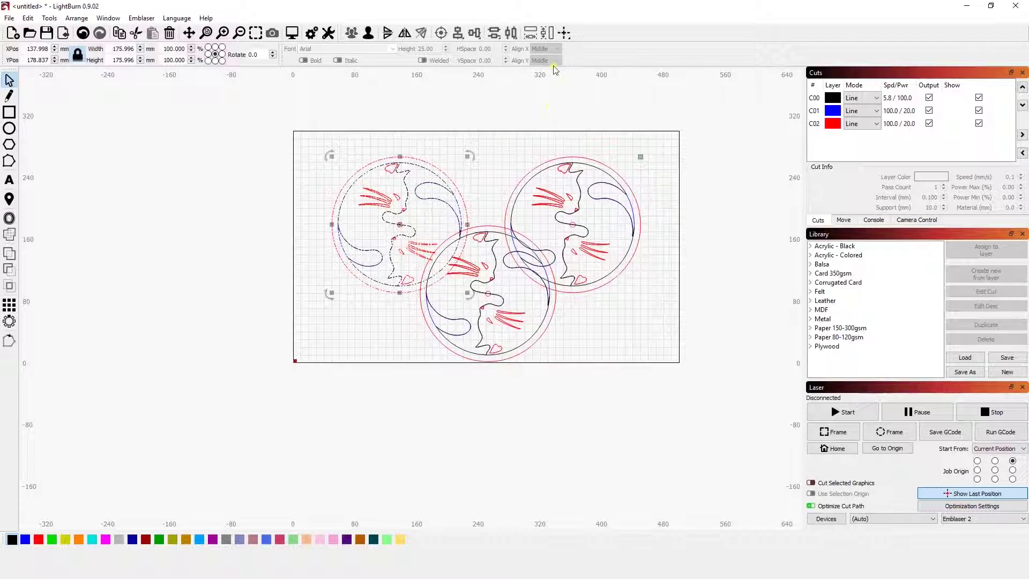
click(564, 33)
click(587, 56)
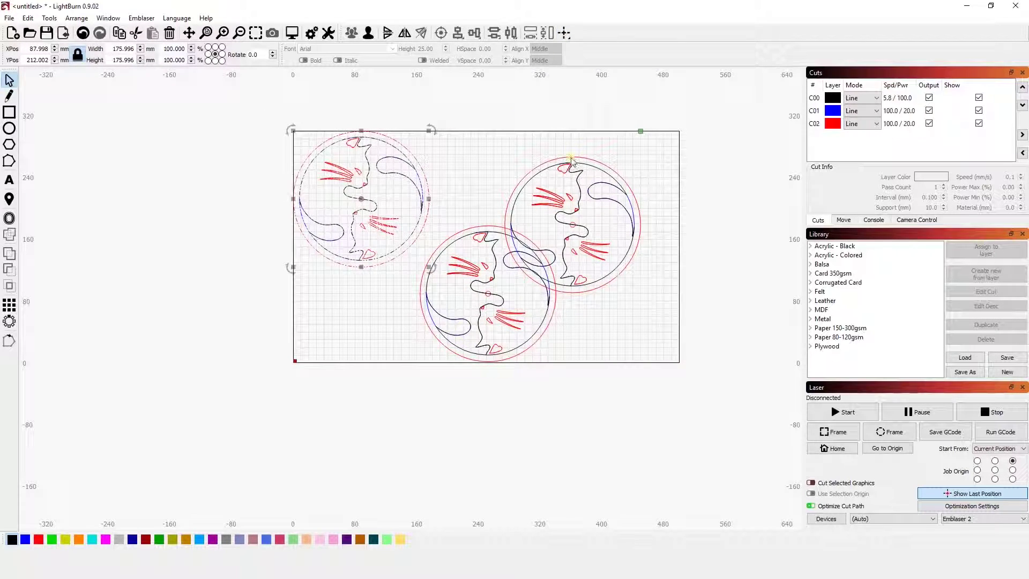
click(552, 199)
click(565, 34)
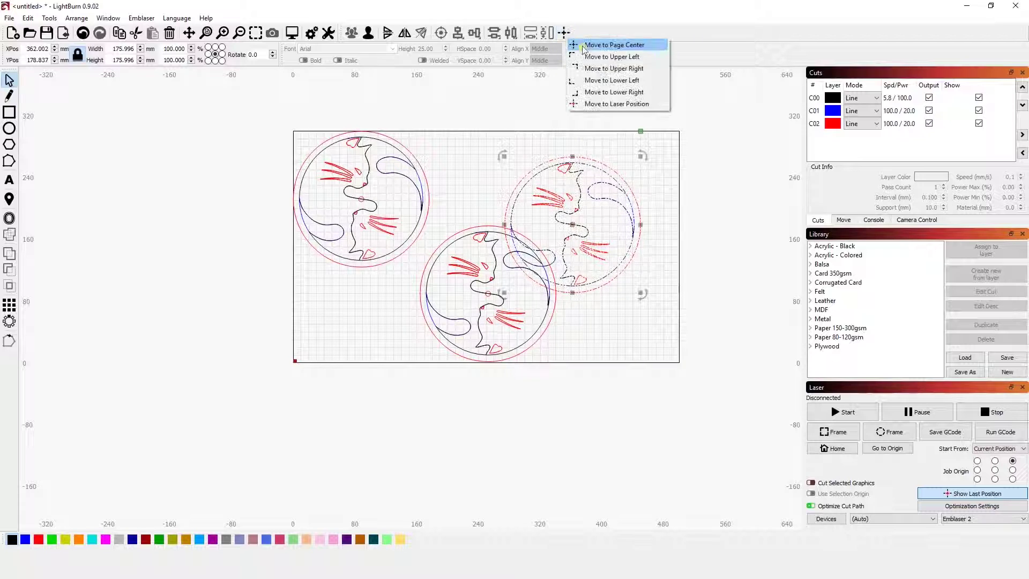
click(620, 69)
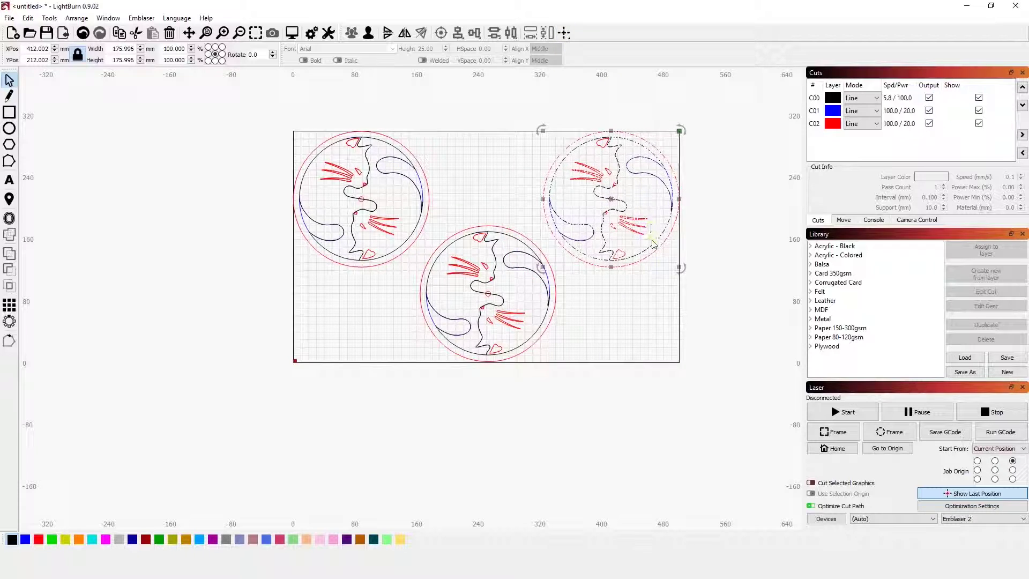
click(742, 362)
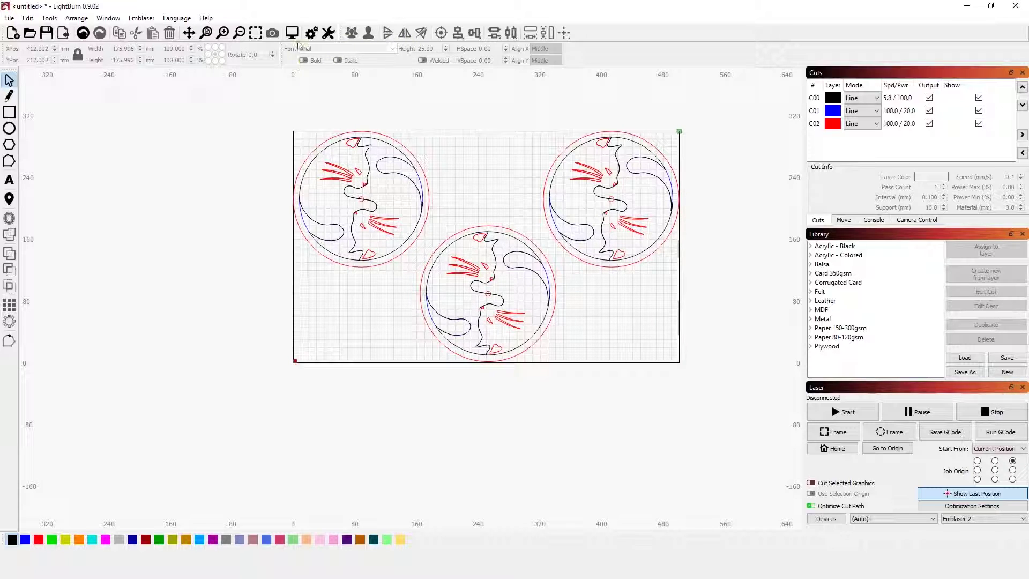
Preview the job, play its cut simulation and raise playback speed to 40x
click(292, 34)
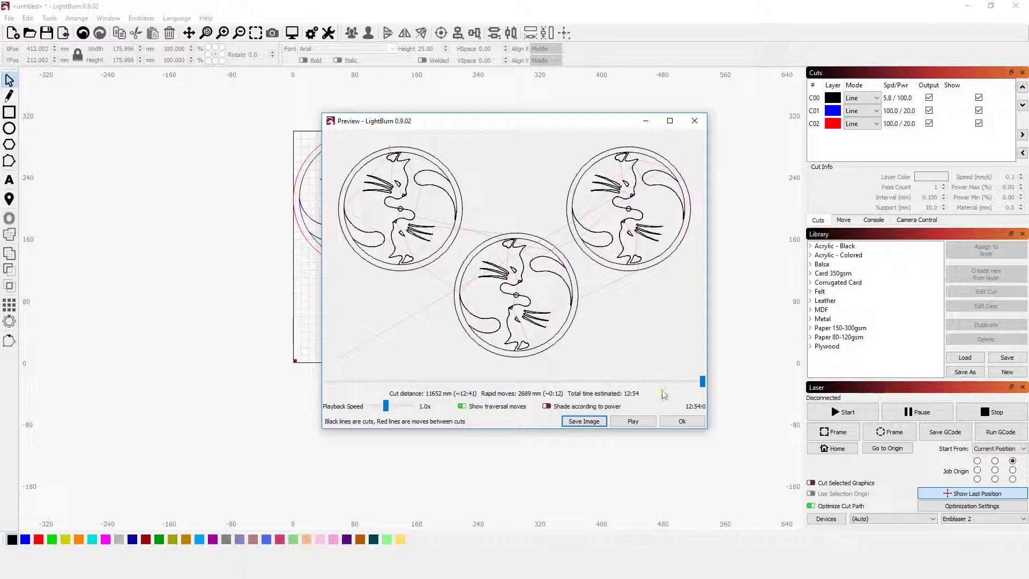
click(627, 421)
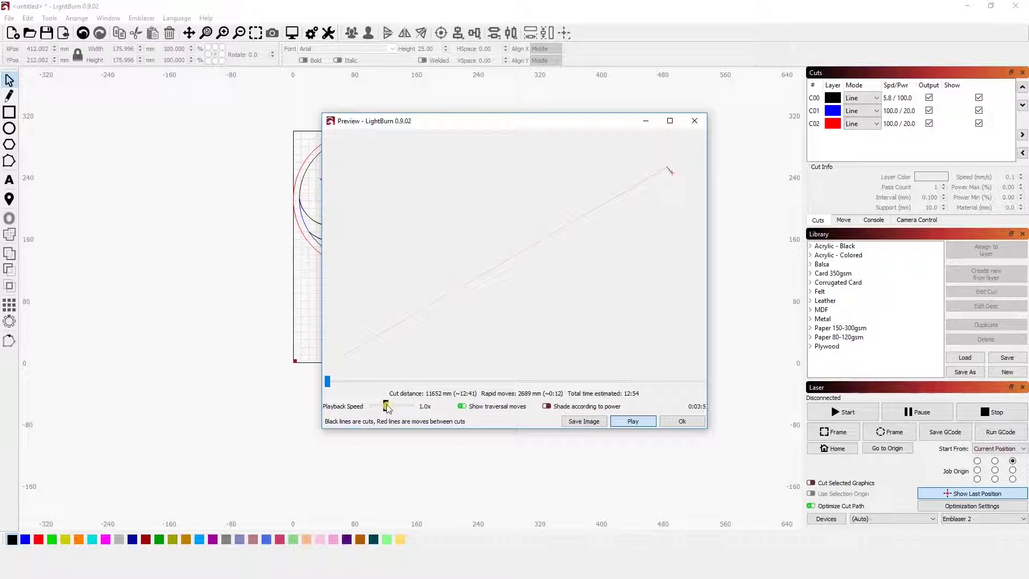
drag(388, 409, 418, 409)
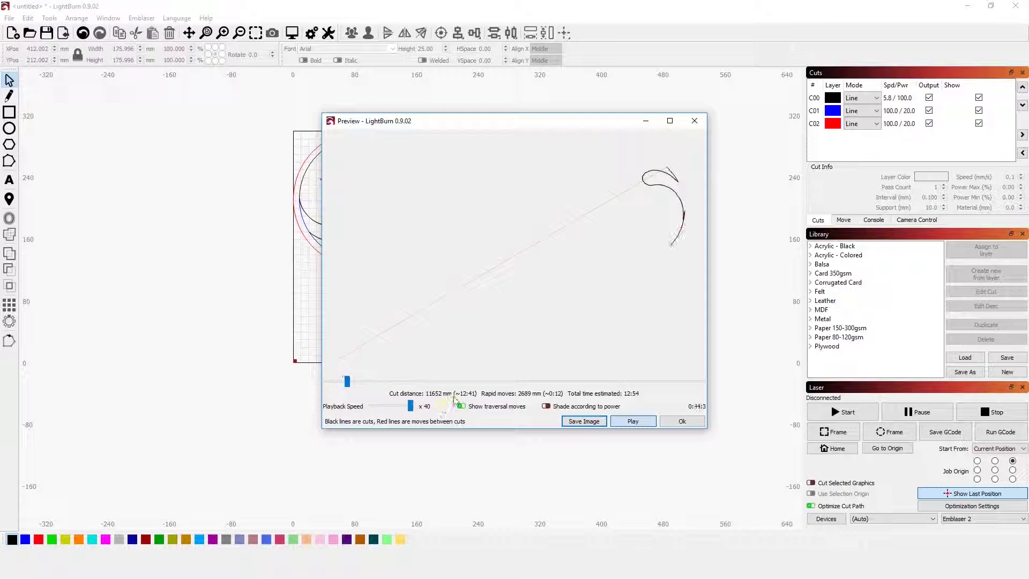